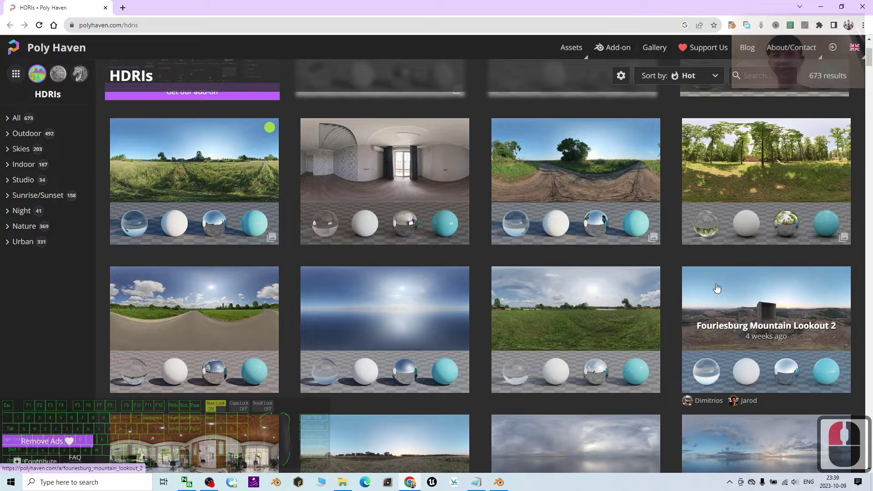
Step: Bring up Blender 3.6.4 and dismiss its startup splash to reach the default cube scene
scroll(278, 204, "up", 6)
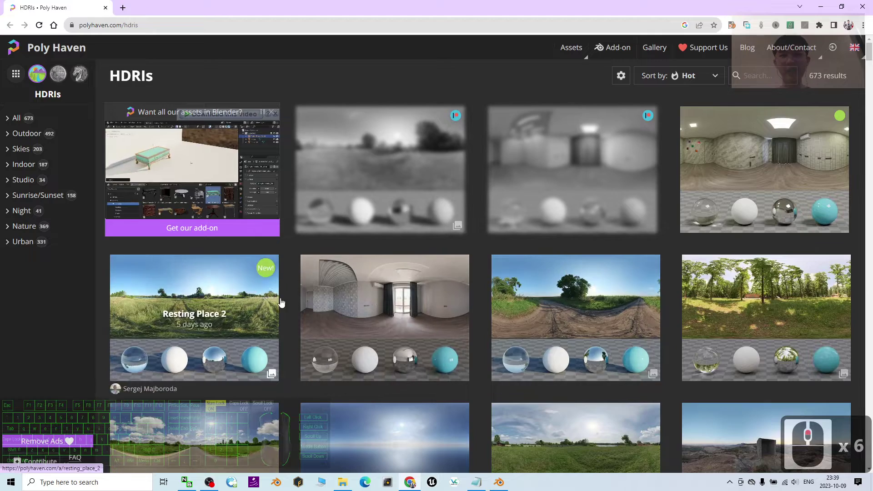
scroll(283, 302, "down", 2)
left_click(500, 481)
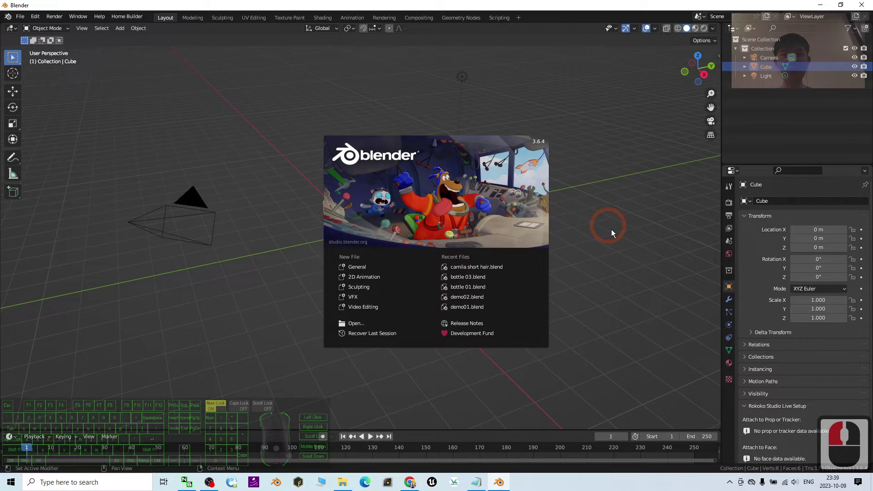
left_click(820, 6)
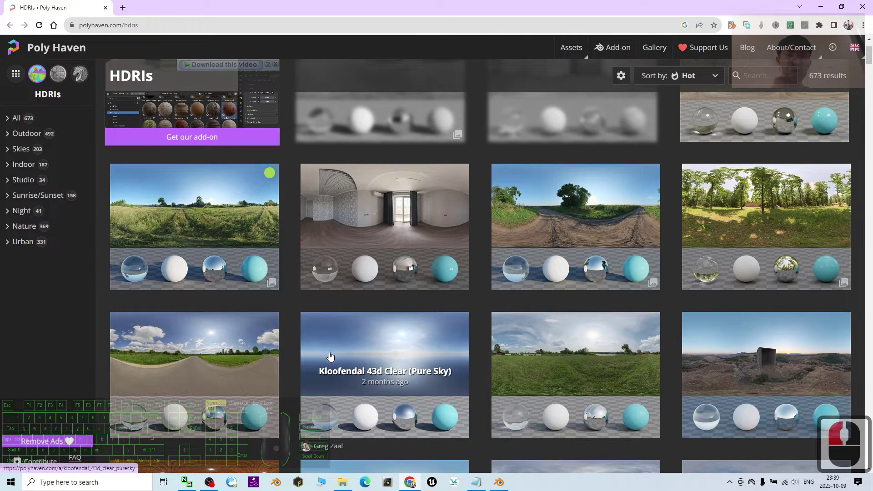
left_click(499, 481)
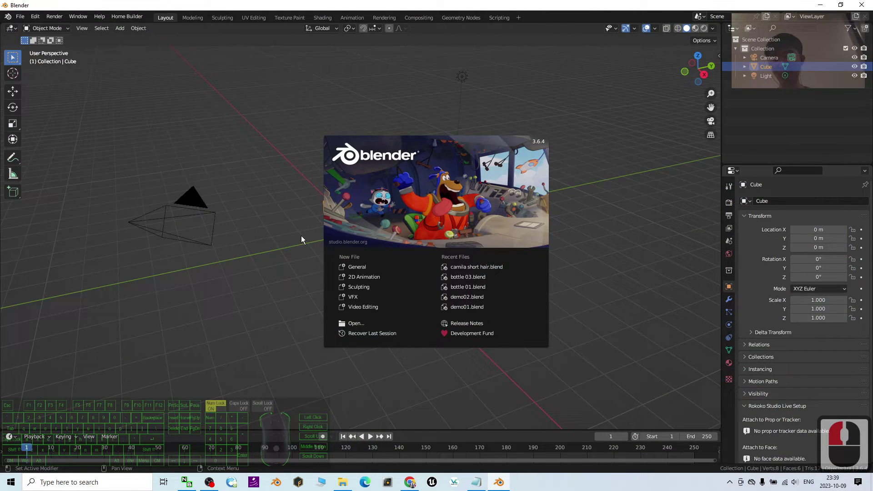
left_click(637, 263)
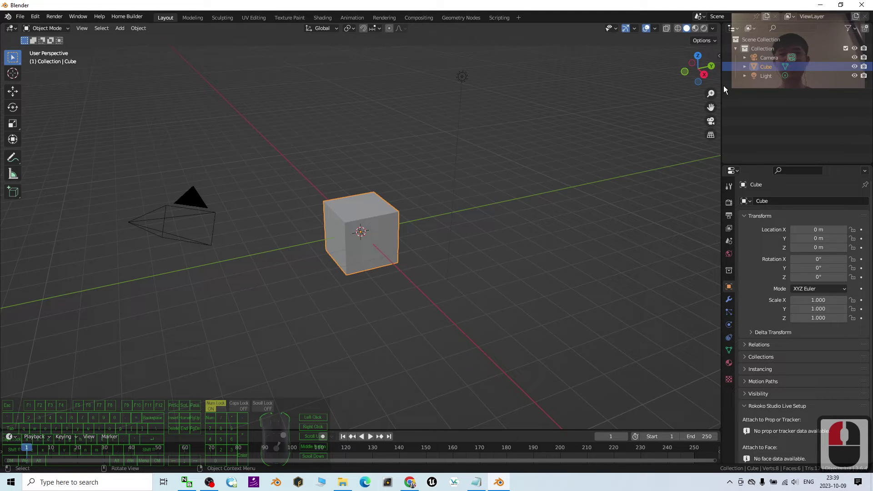
Step: From the Poly Haven HDRI grid, open Poly Haven Studio in a new background tab
left_click(820, 5)
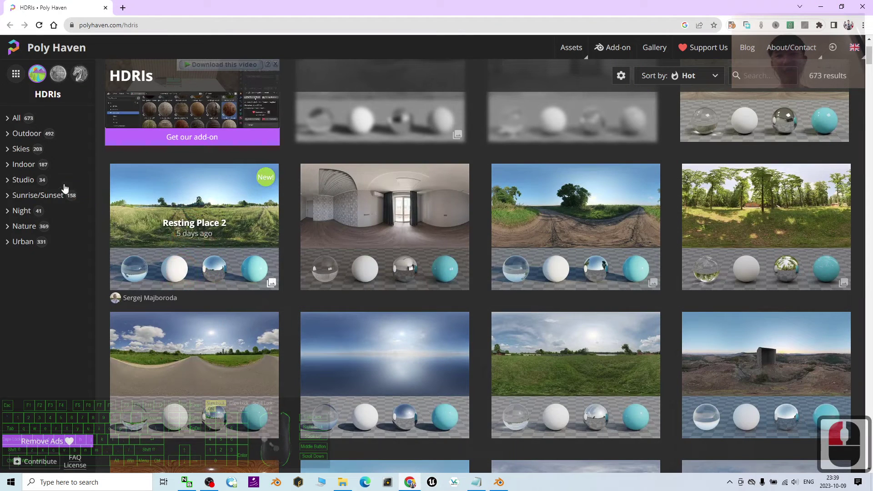
scroll(302, 141, "down", 8)
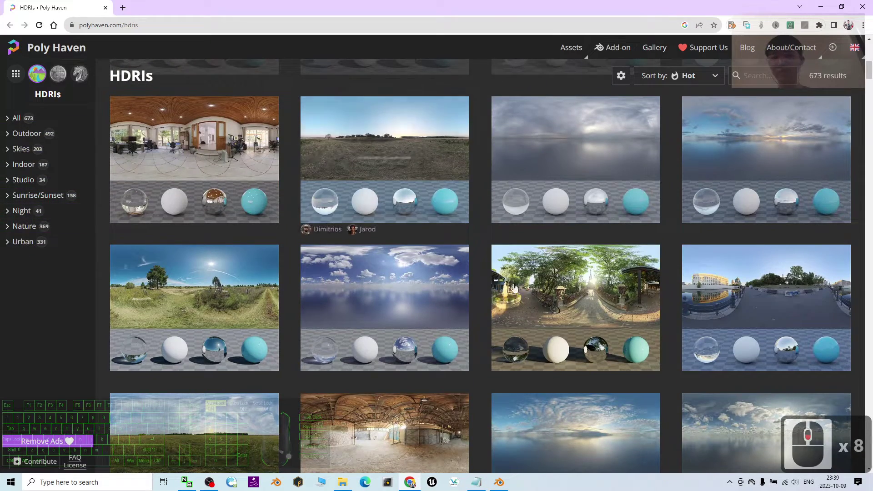
scroll(509, 303, "up", 5)
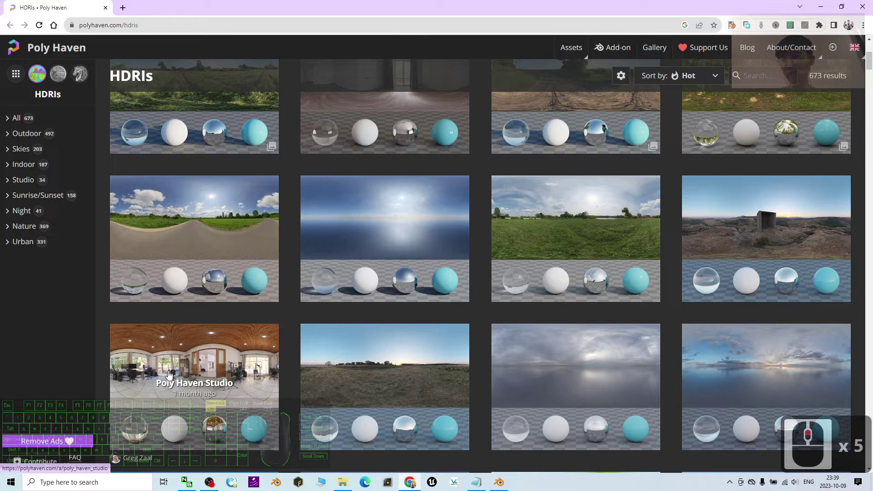
middle_click(200, 358)
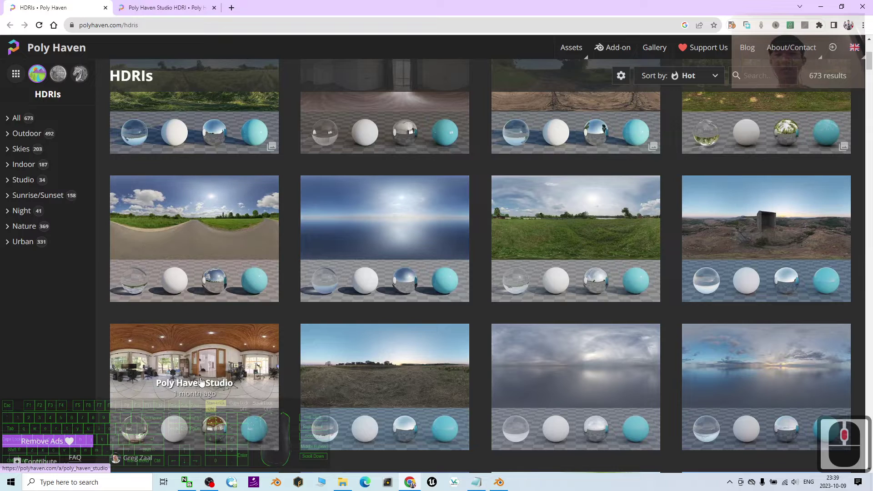
Step: On the Poly Haven Studio page, download the HDRI at 1K resolution in EXR format
left_click(165, 7)
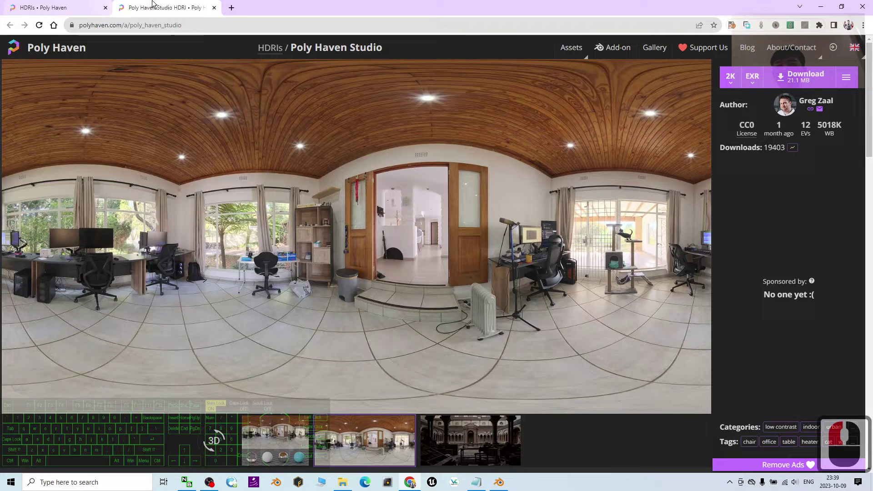
left_click(730, 77)
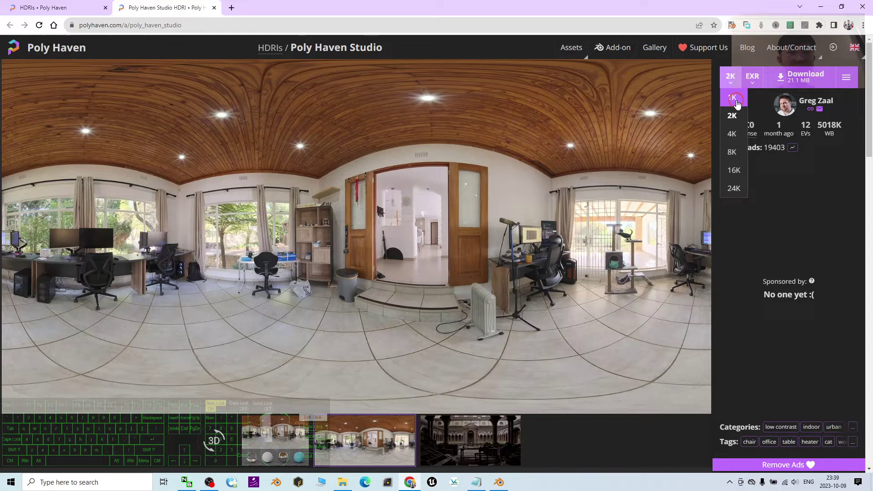
left_click(735, 104)
left_click(752, 82)
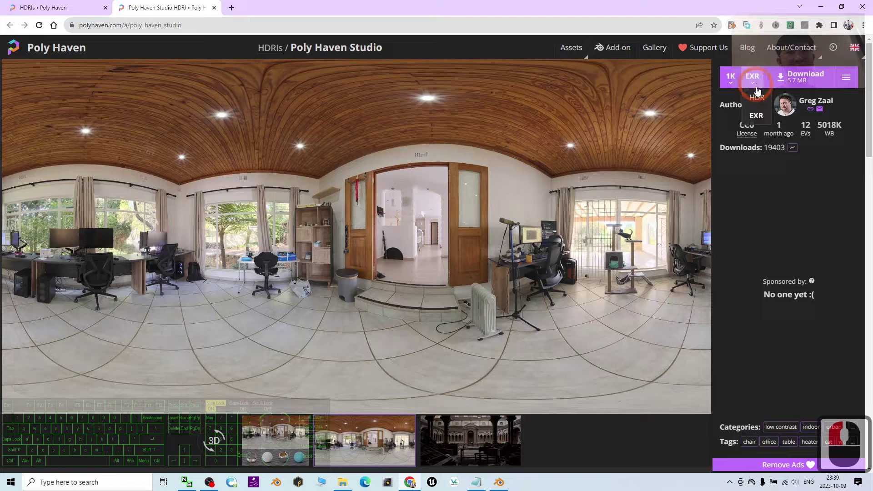
left_click(756, 117)
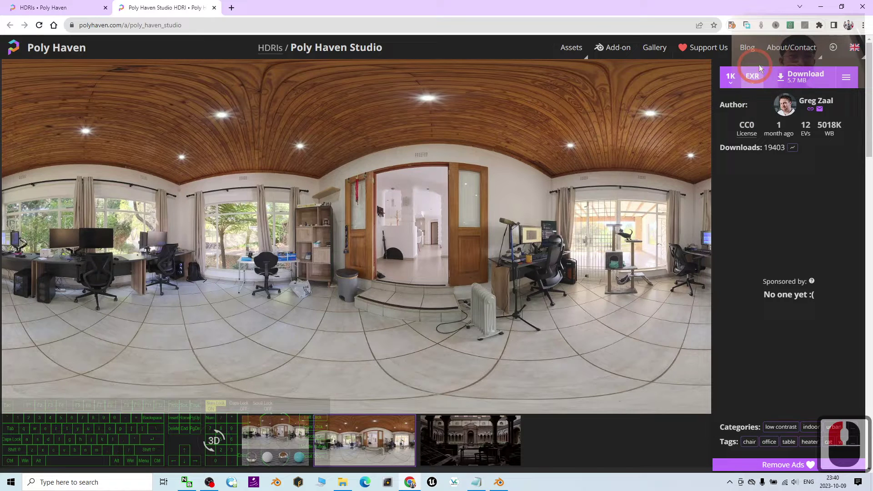
left_click(790, 81)
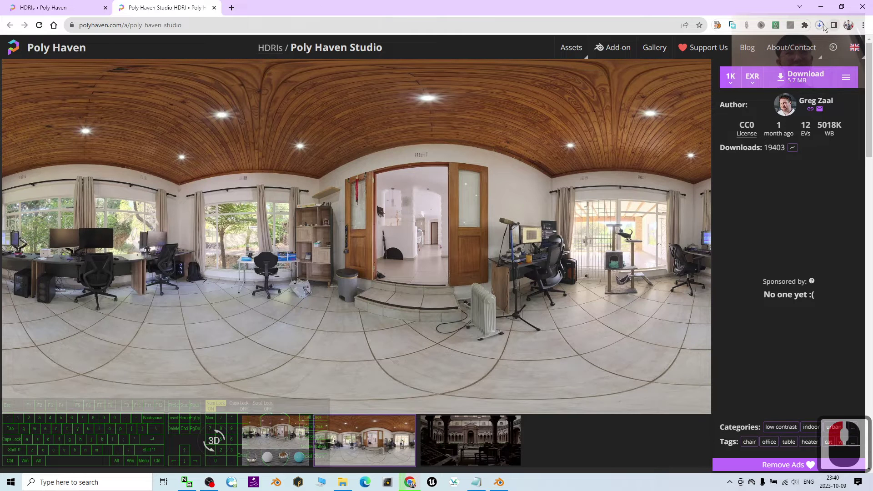
Step: Confirm the 5.7 MB download in Chrome's recent downloads list
left_click(822, 26)
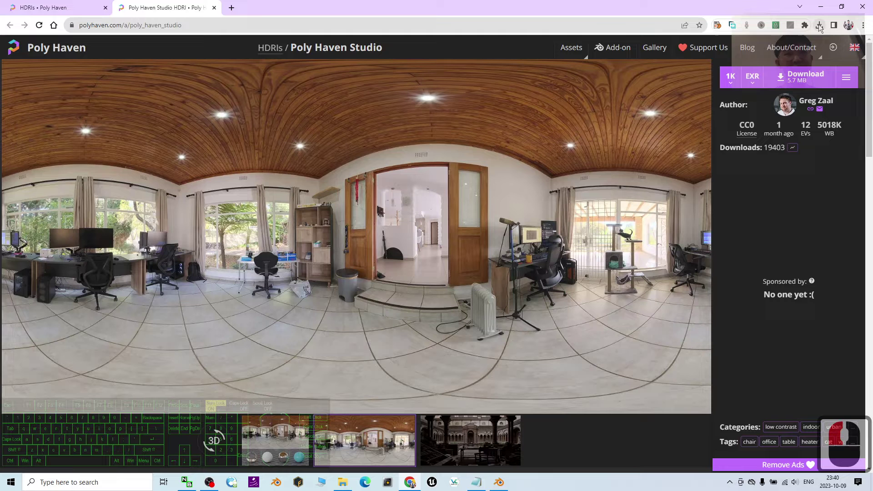
left_click(819, 26)
left_click(819, 25)
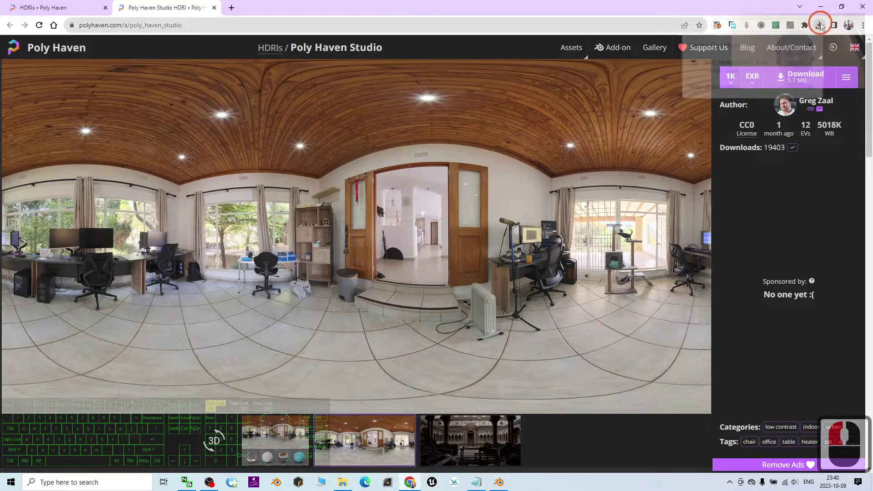
left_click(314, 382)
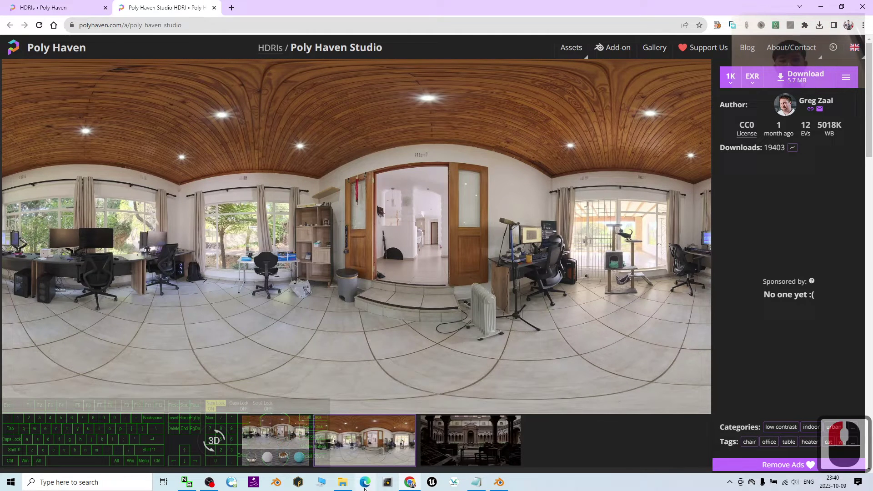
Step: Open the Downloads folder in File Explorer and select poly_haven_studio_1k.exr
right_click(342, 484)
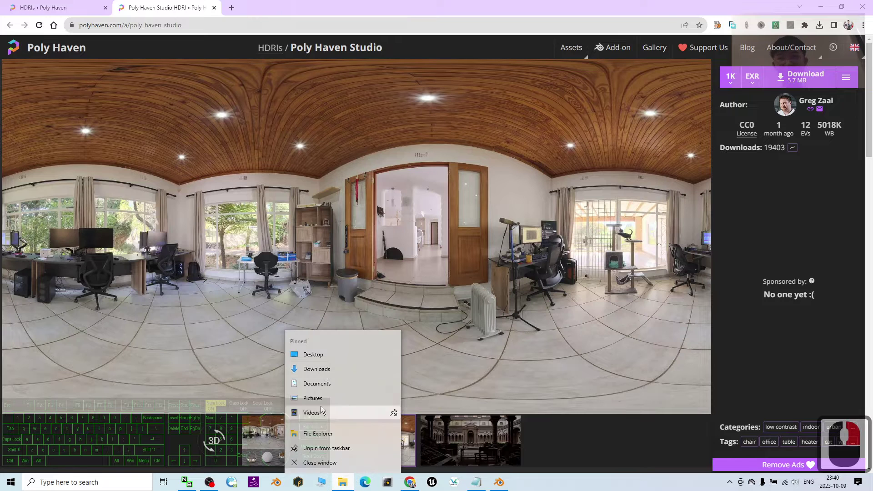
left_click(316, 369)
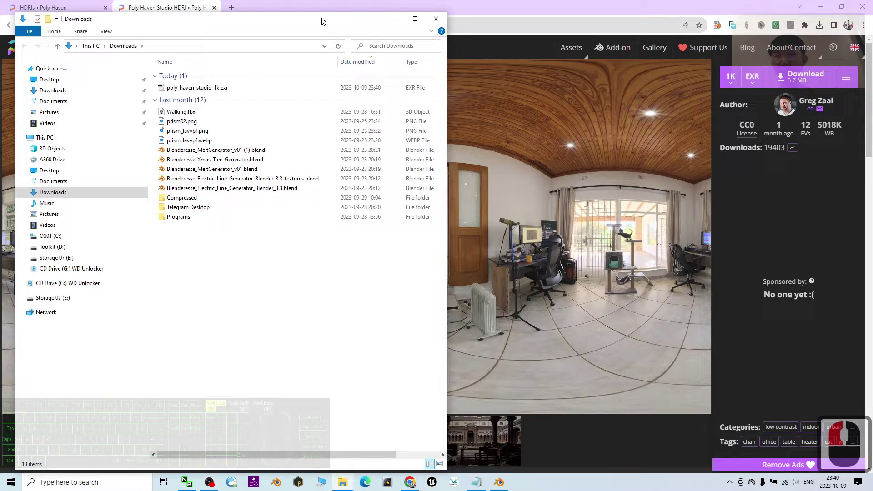
left_click(203, 88)
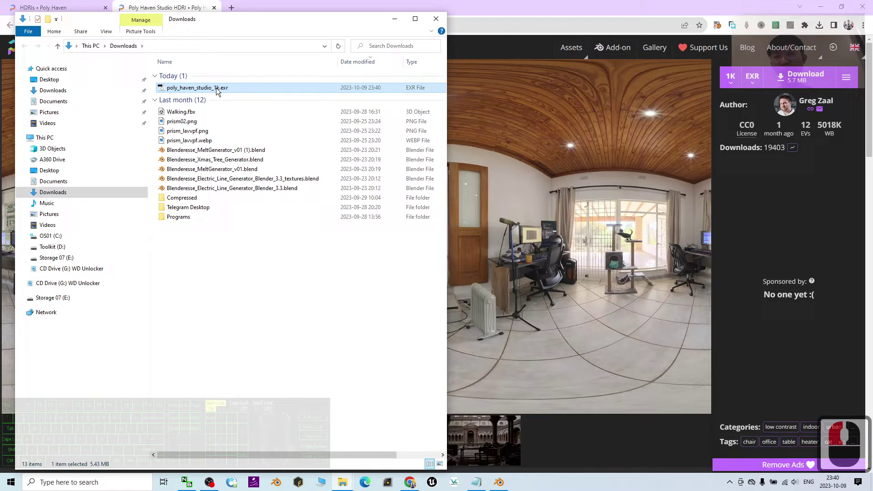
Step: Use Material Preview shading, orbit around the cube, and split the 3D view side by side
left_click(499, 482)
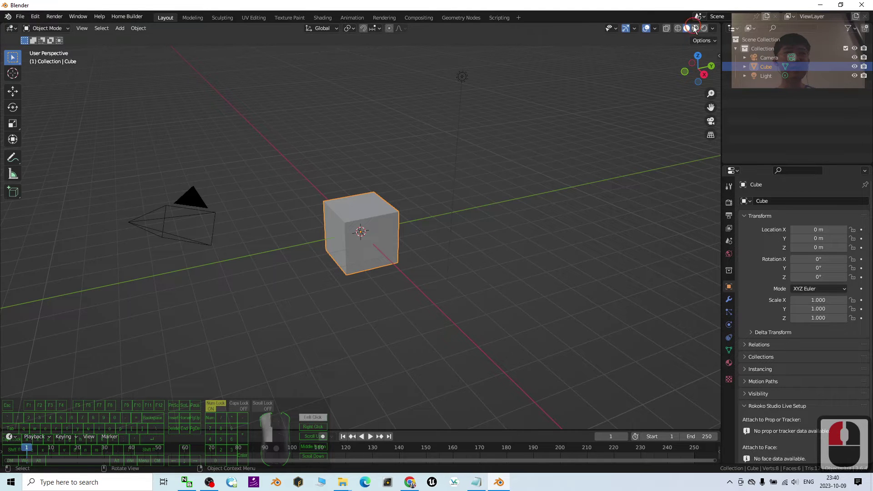
left_click(694, 28)
left_click(697, 29)
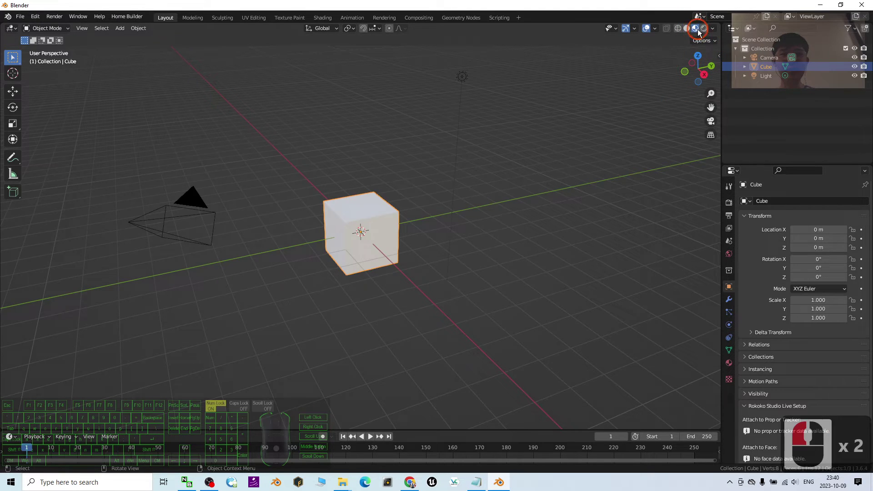
left_click(494, 163)
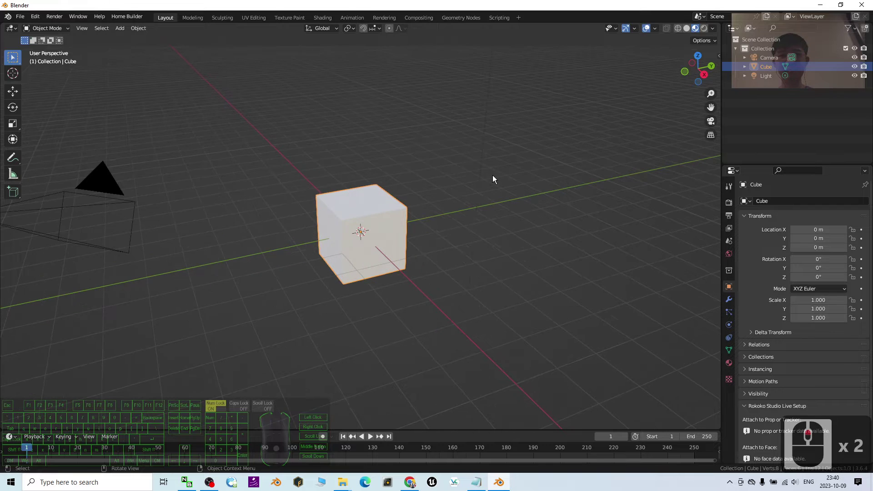
middle_click(492, 176)
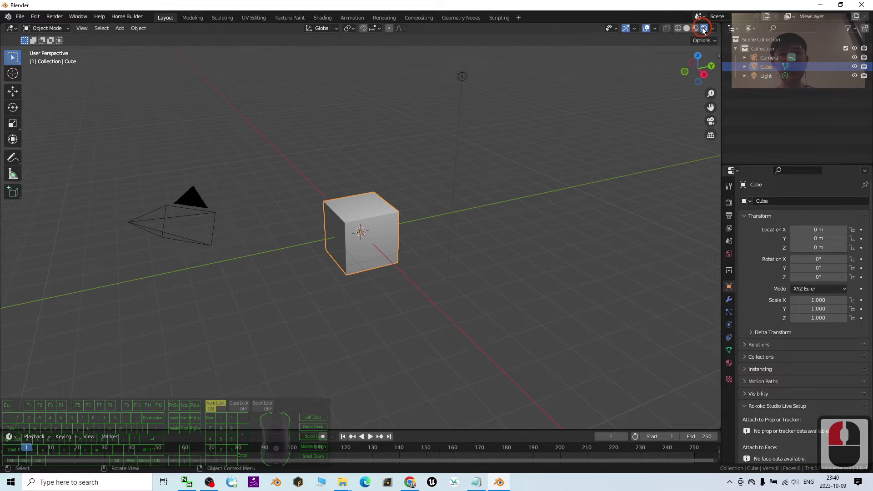
left_click(705, 30)
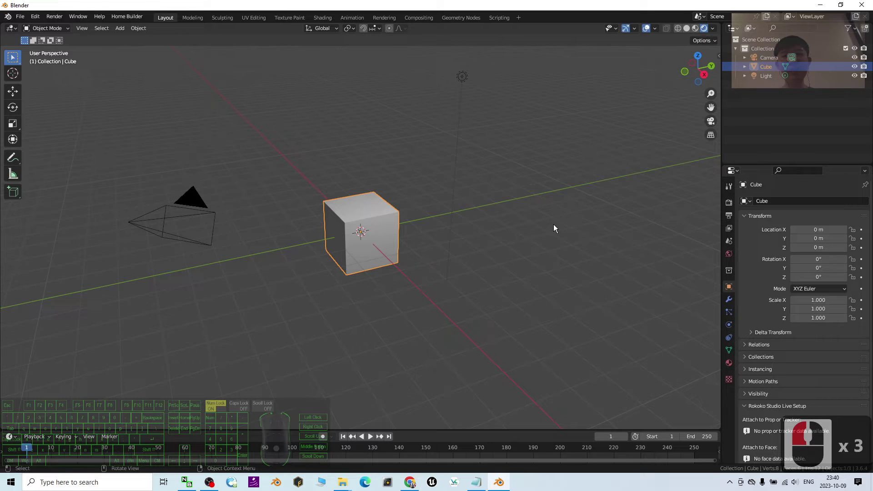
middle_click_drag(553, 227, 584, 226)
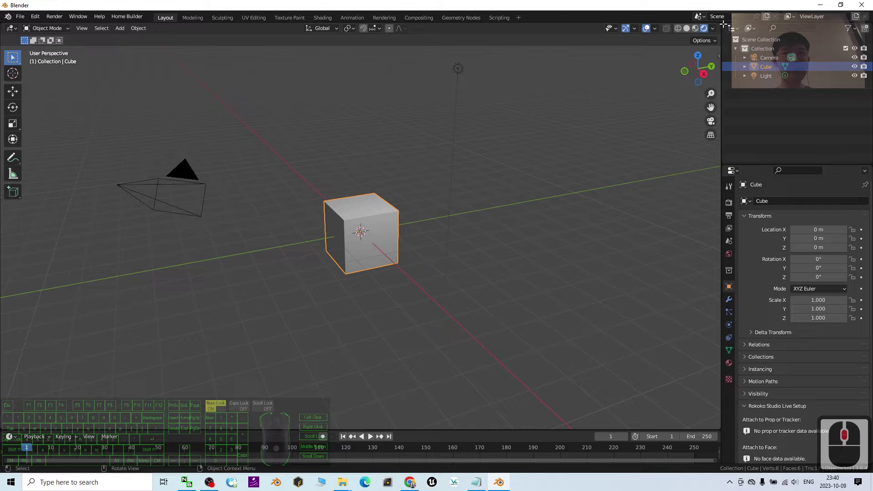
left_click_drag(720, 26, 423, 52)
Step: Make the right area a Shader Editor set to World, widen it, and centre the Background node
left_click(436, 28)
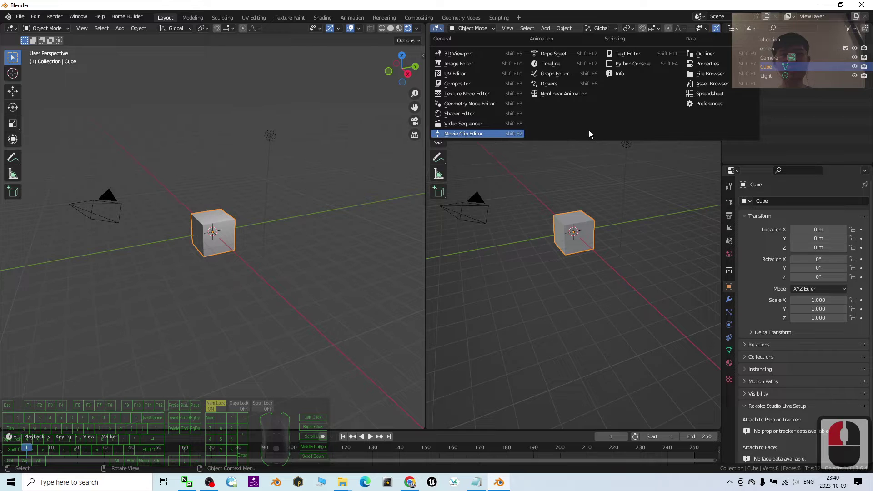
left_click(461, 117)
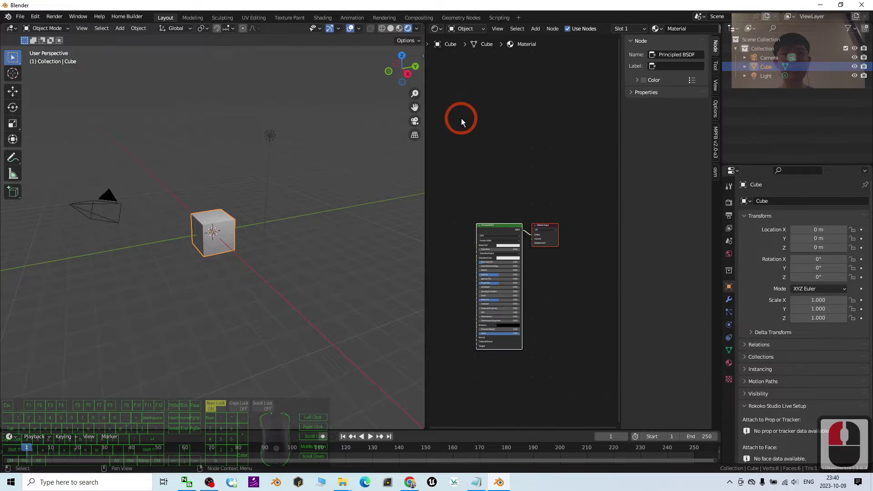
left_click(479, 29)
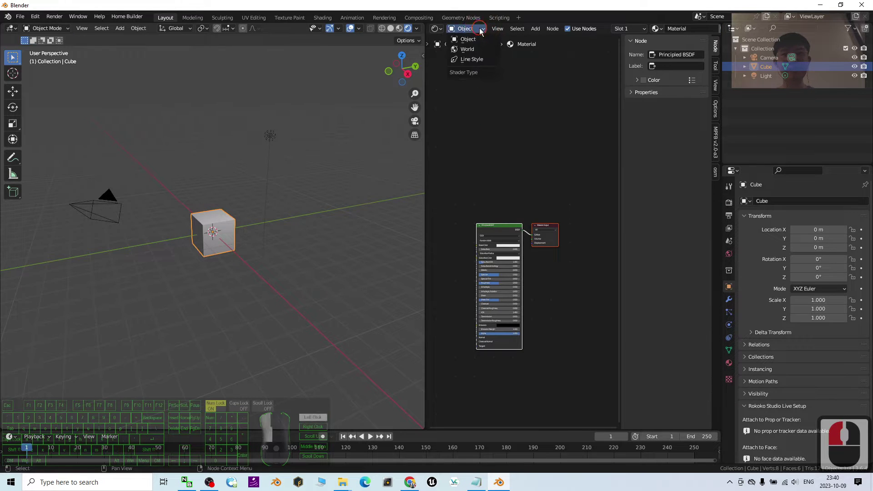
left_click(481, 54)
scroll(513, 222, "up", 12)
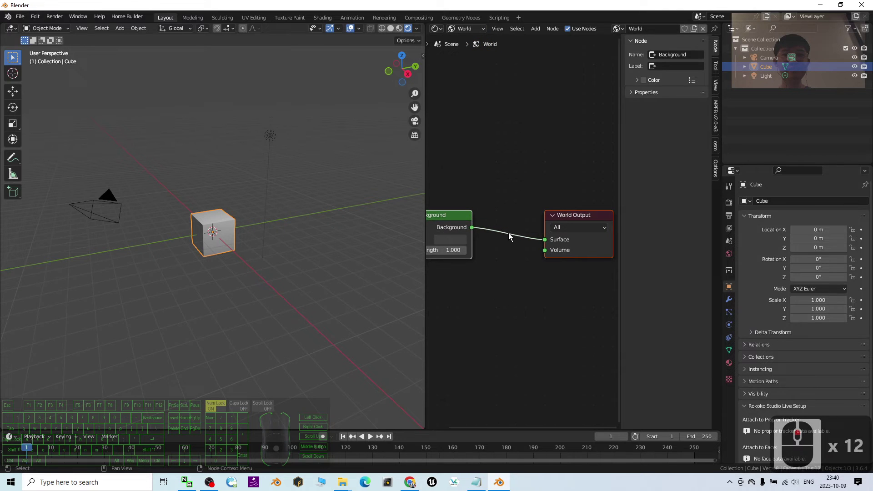
left_click_drag(424, 186, 400, 214)
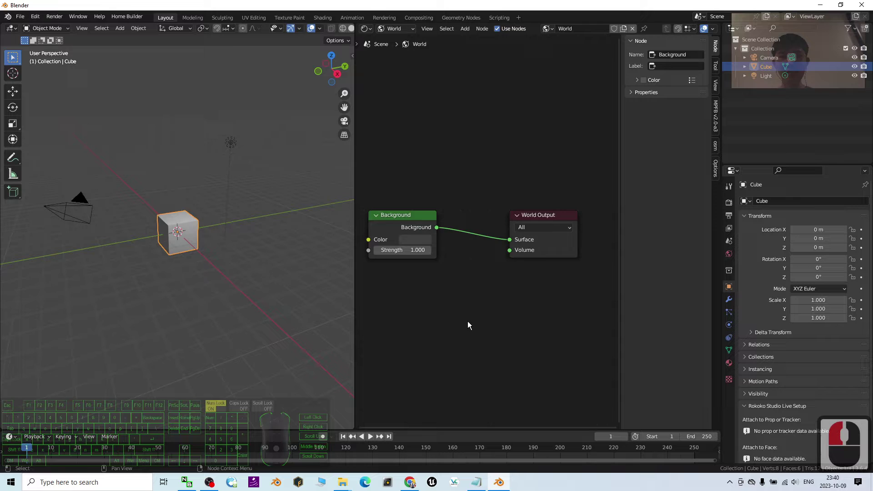
middle_click_drag(467, 321, 545, 308)
left_click_drag(447, 234, 423, 210)
Step: Add an Environment Texture node, found by searching 'envir', feeding Background Color
type("envir")
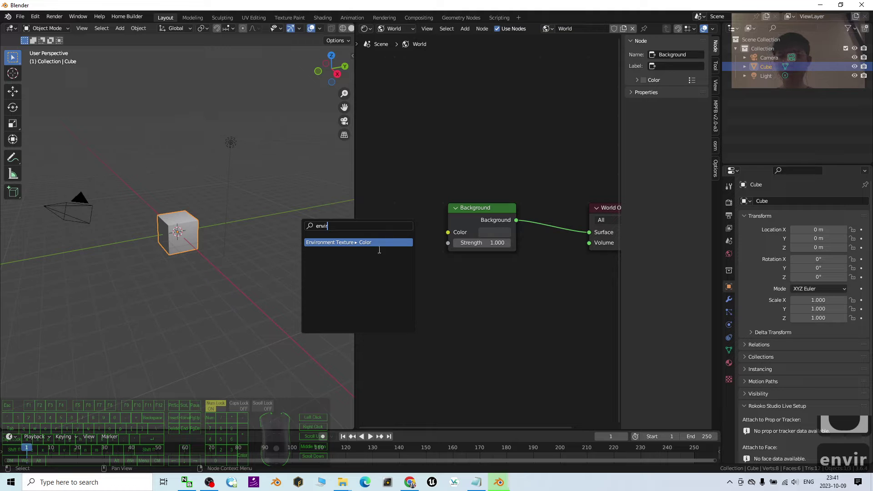
left_click(359, 243)
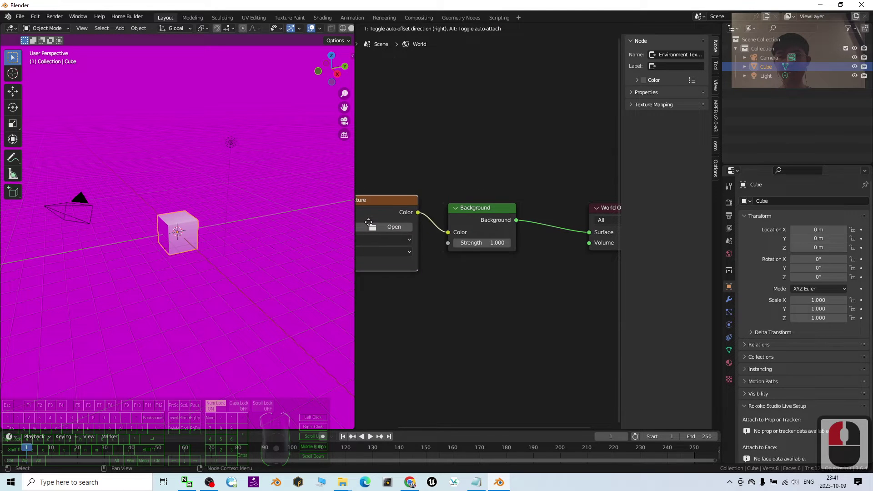
left_click(359, 241)
middle_click_drag(466, 370, 563, 357)
Step: Browse to the Downloads folder and pick poly_haven_studio_1k.exr for the node
left_click(486, 235)
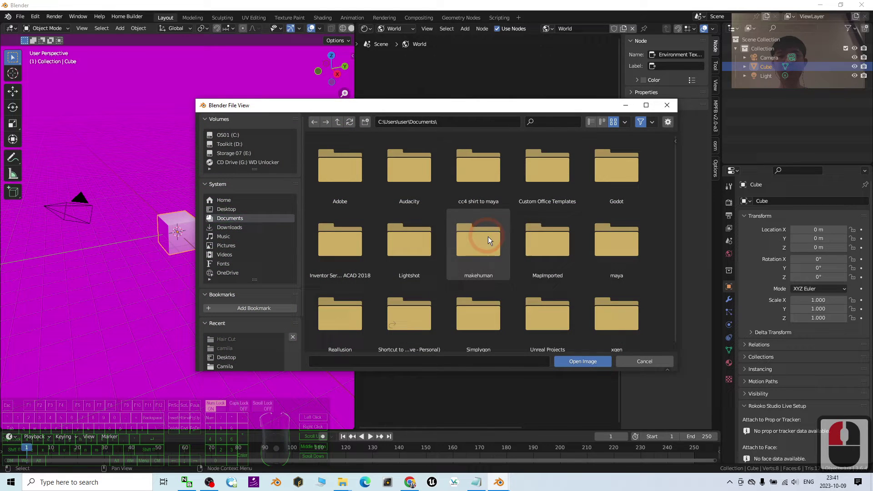
left_click(230, 227)
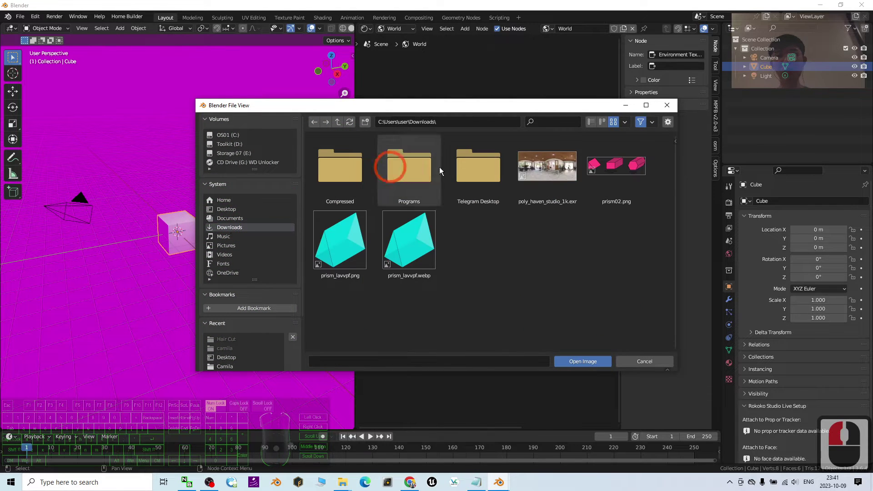
left_click(549, 187)
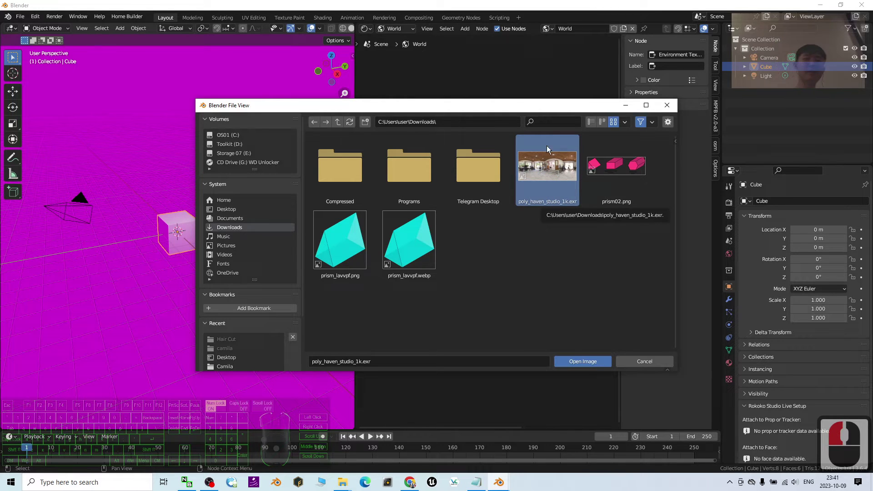
Step: Load poly_haven_studio_1k.exr and orbit the viewport to view the studio HDRI surroundings
double_click(551, 162)
left_click(427, 175)
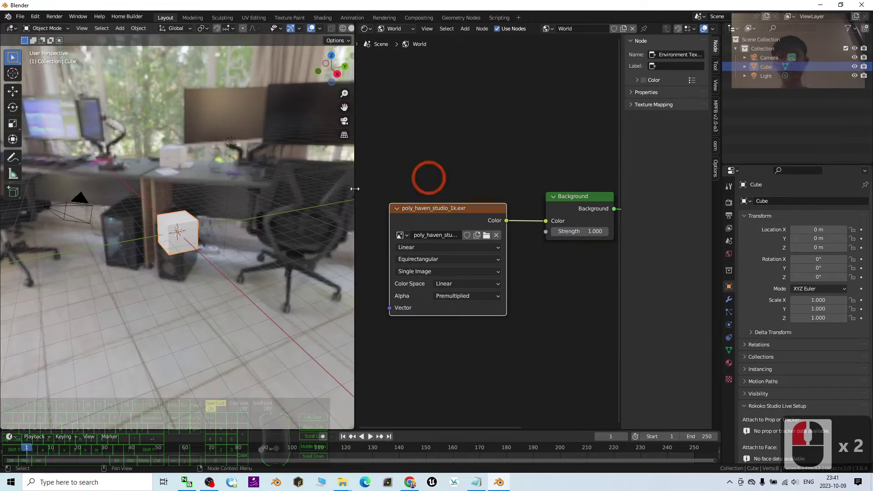
scroll(187, 238, "up", 3)
middle_click_drag(212, 236, 173, 237)
scroll(184, 198, "up", 5)
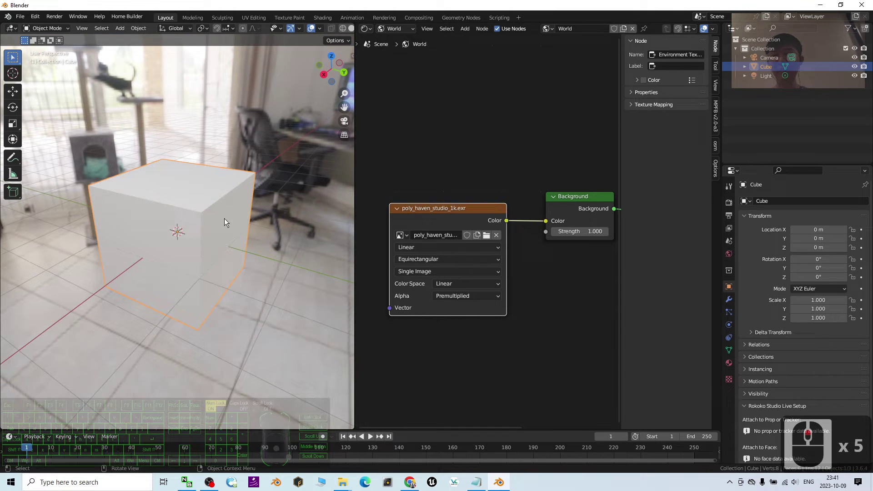
scroll(201, 213, "up", 2)
scroll(201, 213, "down", 2)
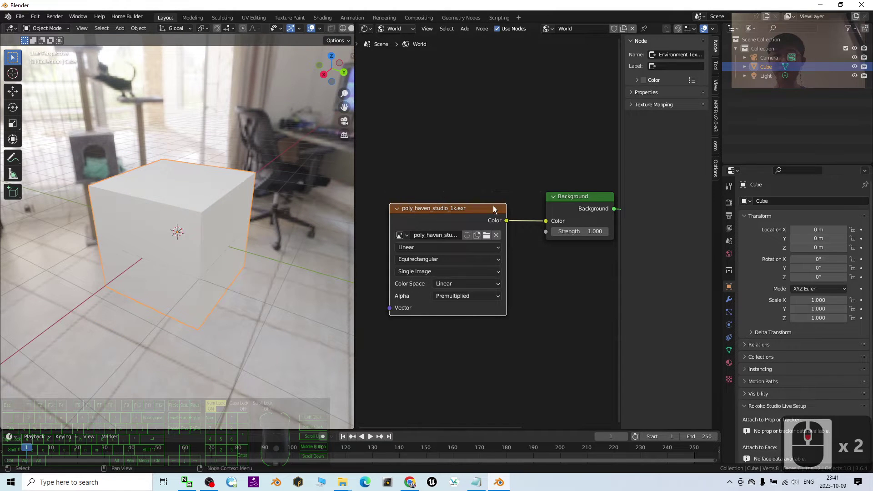
Step: Move the studio HDRI node up-left and unlink it from Background Color
left_click_drag(494, 209, 479, 127)
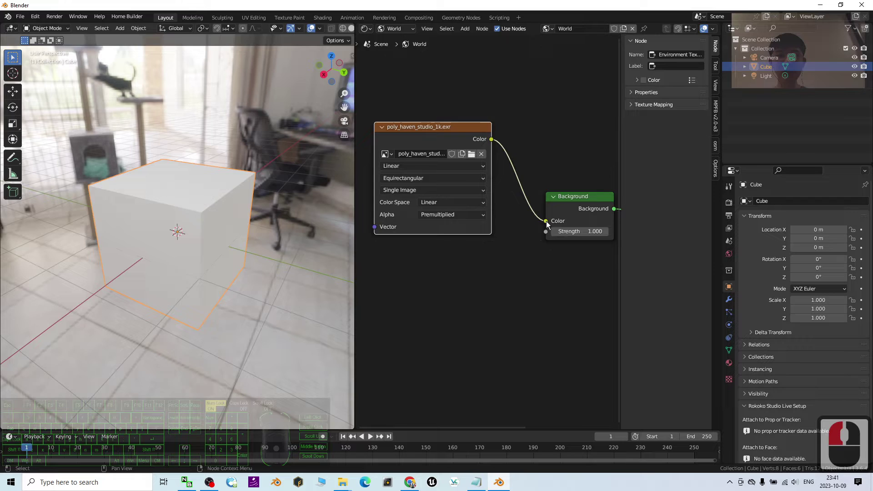
left_click_drag(547, 221, 529, 253)
left_click_drag(546, 221, 500, 319)
Step: Add a second, empty Environment Texture node and reconnect the studio HDRI to Background Color
type("envrin")
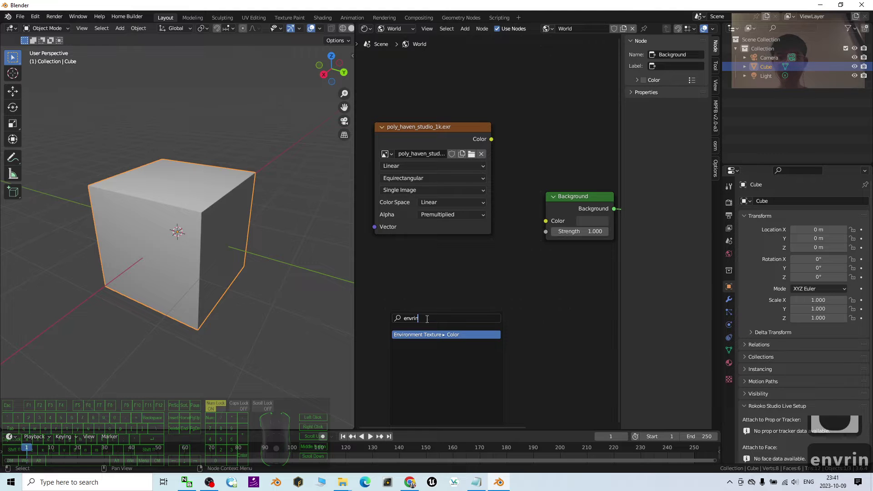
left_click(430, 334)
left_click(417, 335)
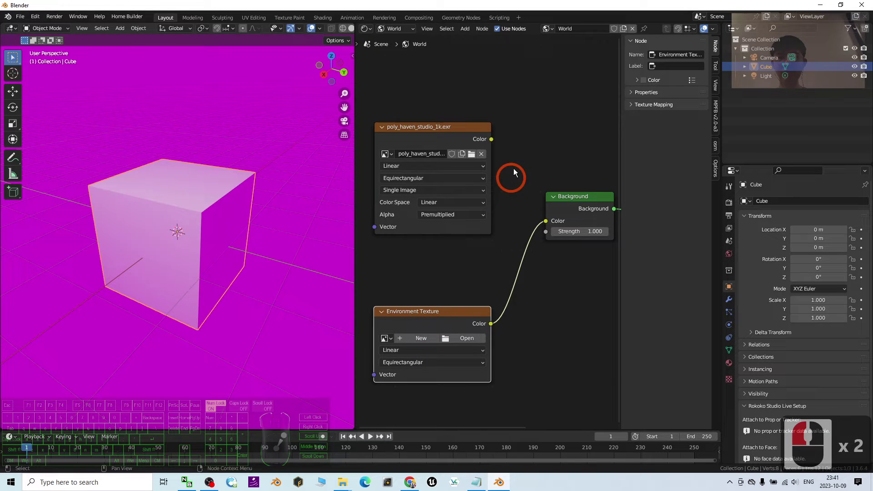
left_click_drag(490, 139, 546, 221)
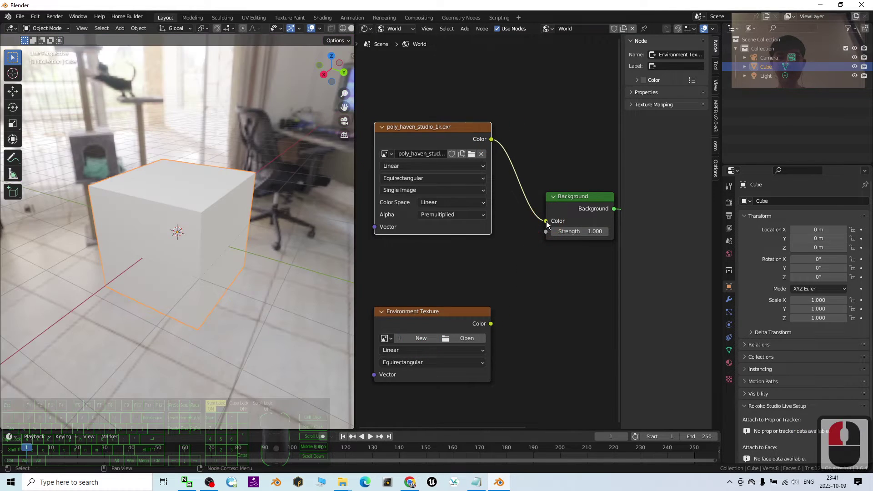
left_click(410, 482)
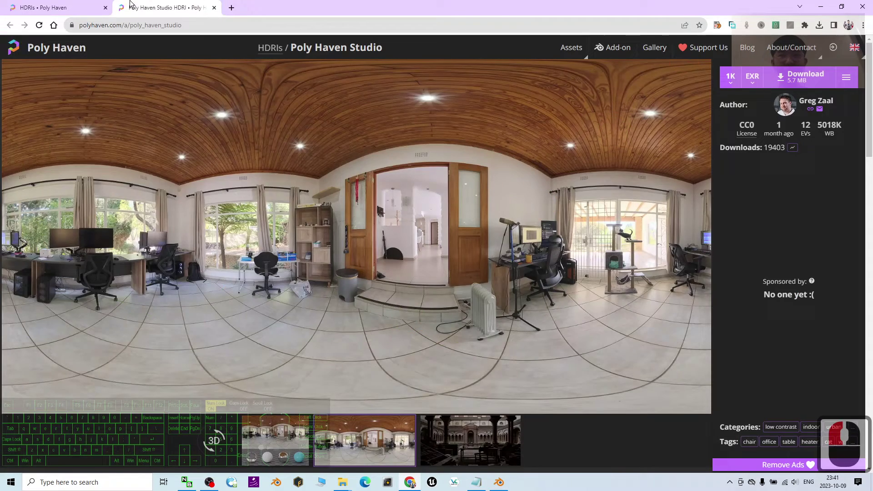
Step: Return to the HDRI list and browse the Sunrise/Sunset category
left_click(64, 7)
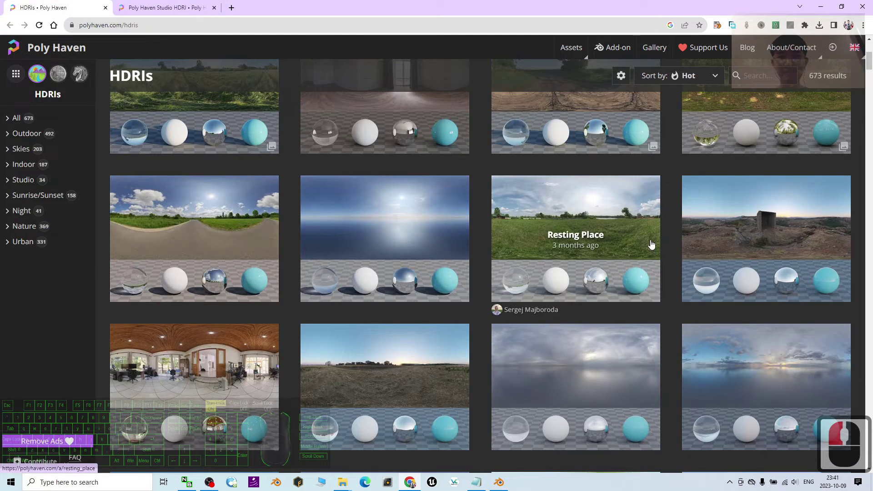
scroll(150, 312, "up", 3)
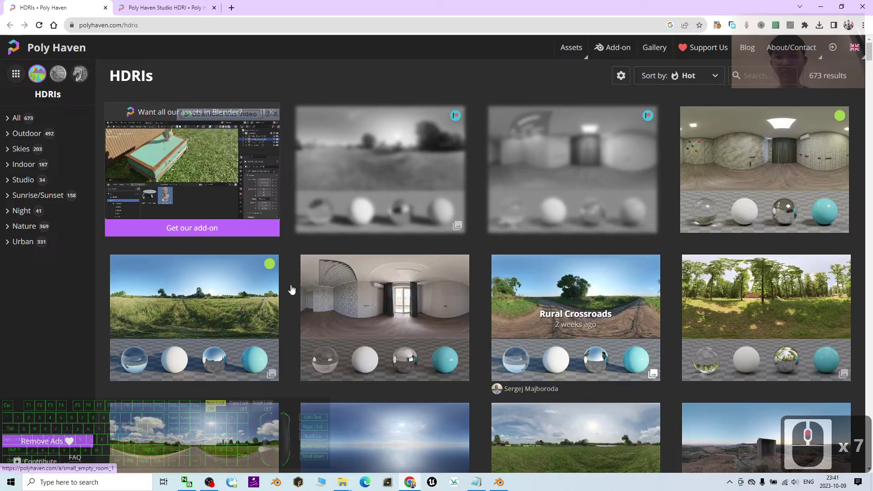
scroll(291, 289, "down", 20)
scroll(502, 279, "up", 3)
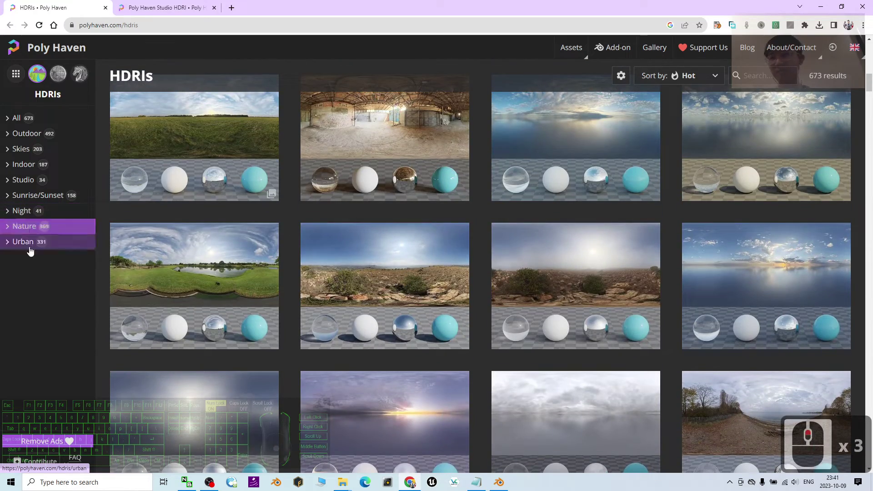
left_click(26, 196)
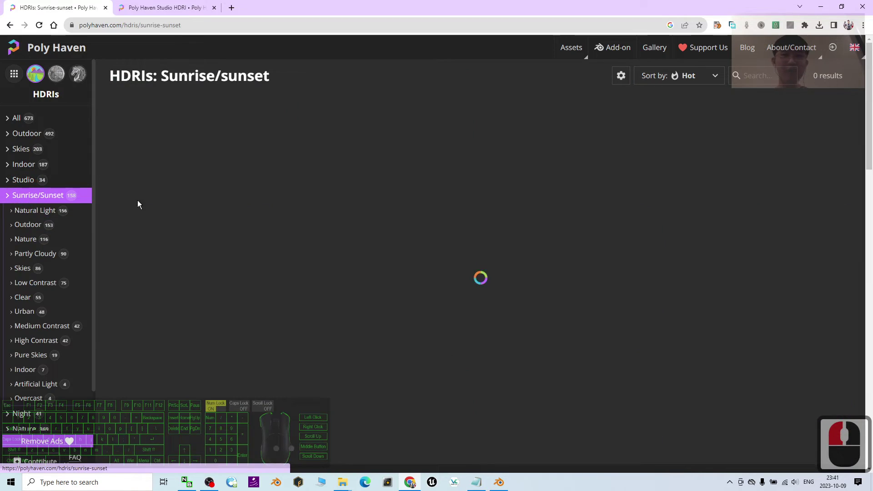
Step: Open the Abandoned Tiled Room HDRI and download it as a 1K EXR
scroll(490, 222, "down", 8)
scroll(500, 205, "down", 8)
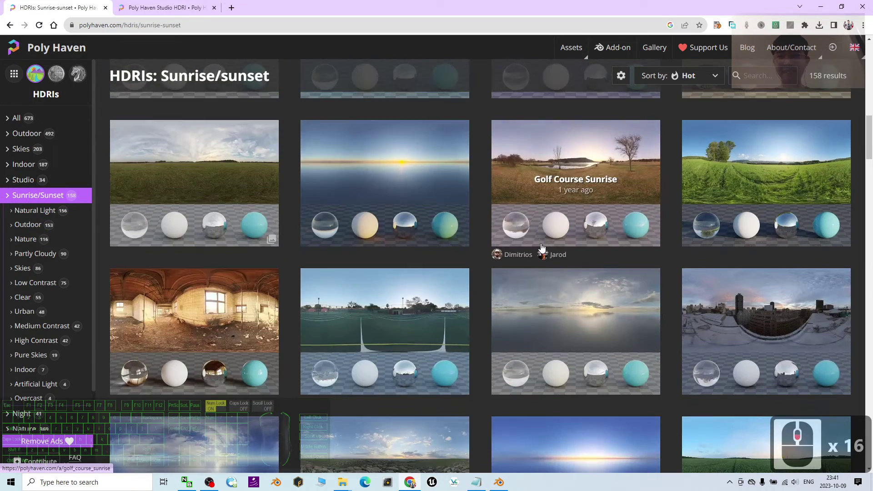
scroll(545, 363, "down", 6)
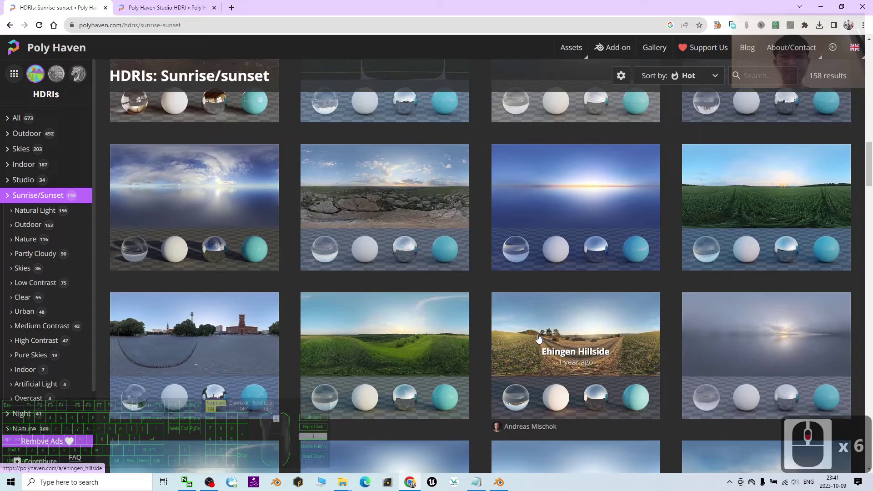
scroll(228, 340, "down", 2)
left_click(220, 403)
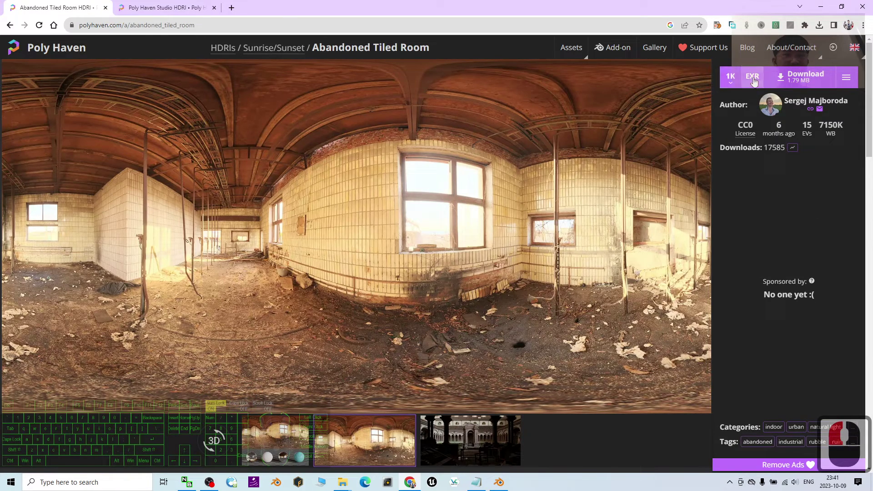
left_click(808, 76)
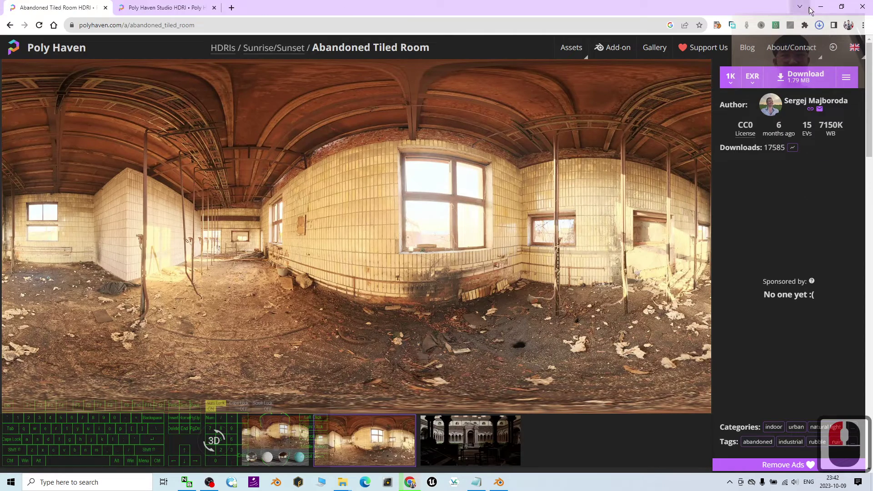
Step: Load abandoned_tiled_room_1k.exr from Downloads into the second Environment Texture node
key("alt+Tab")
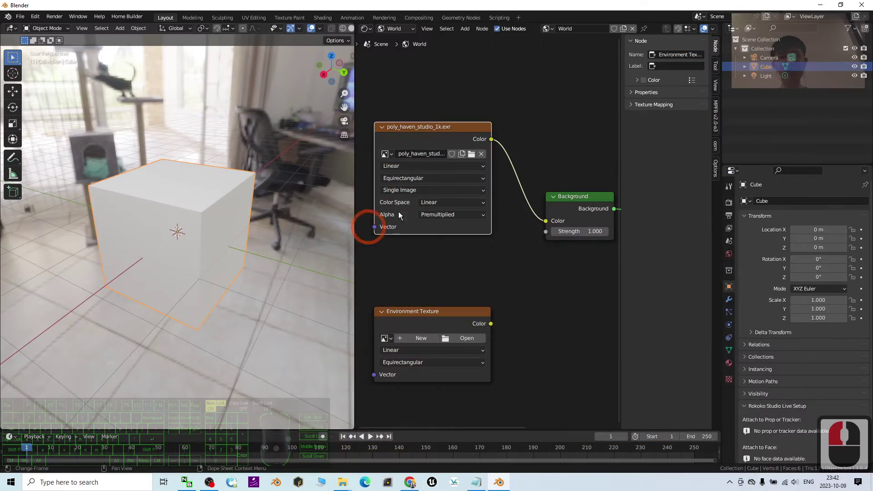
left_click(472, 338)
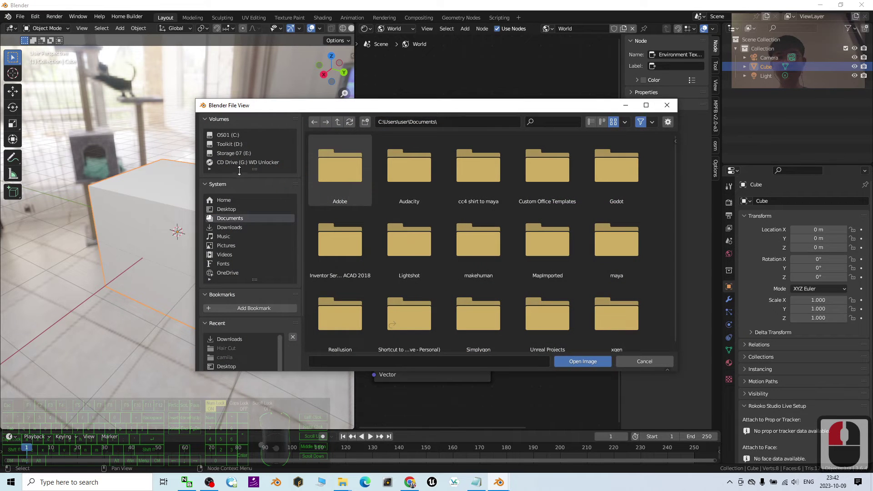
left_click(233, 227)
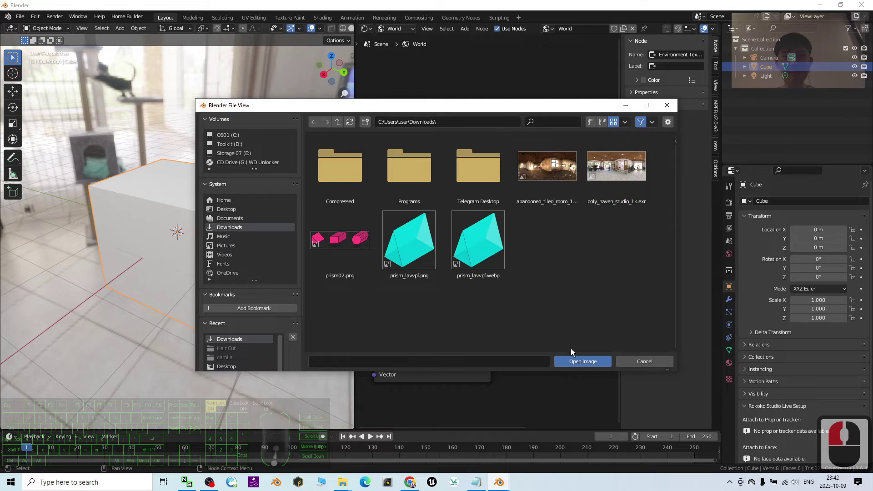
left_click(556, 186)
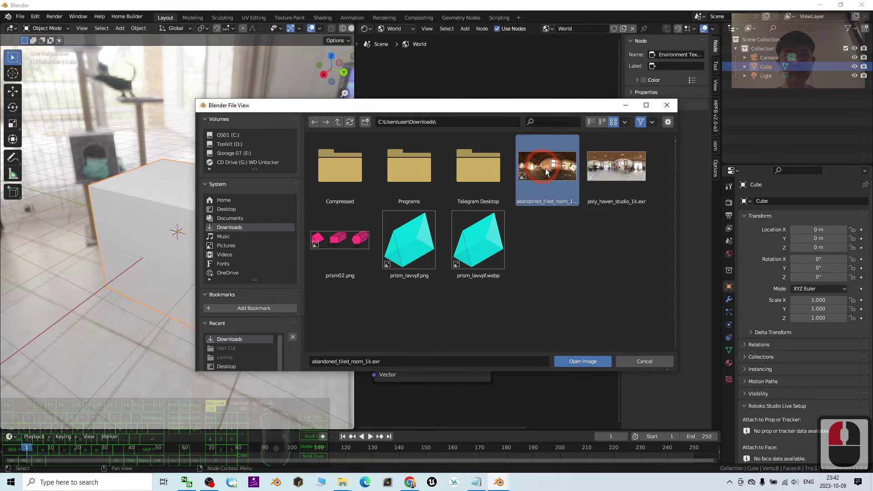
double_click(545, 172)
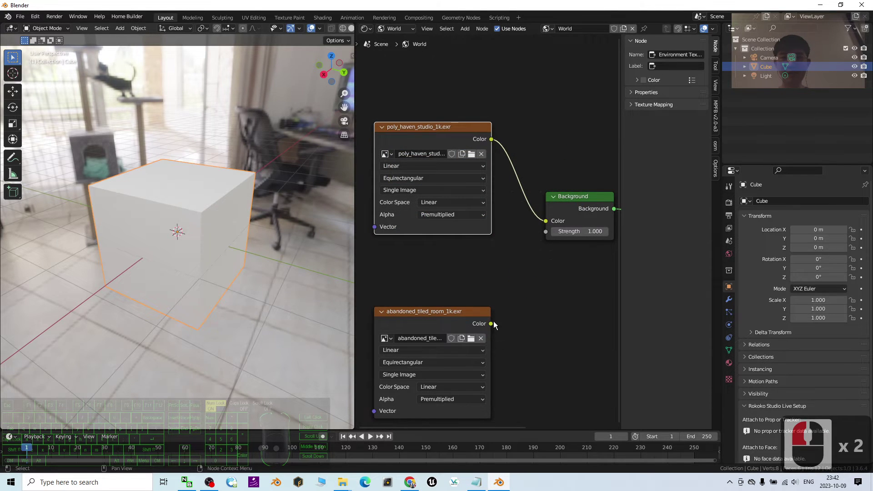
Step: Connect the abandoned room texture's Color to Background and orbit to preview its lighting
left_click_drag(492, 324, 546, 264)
left_click_drag(551, 217, 547, 221)
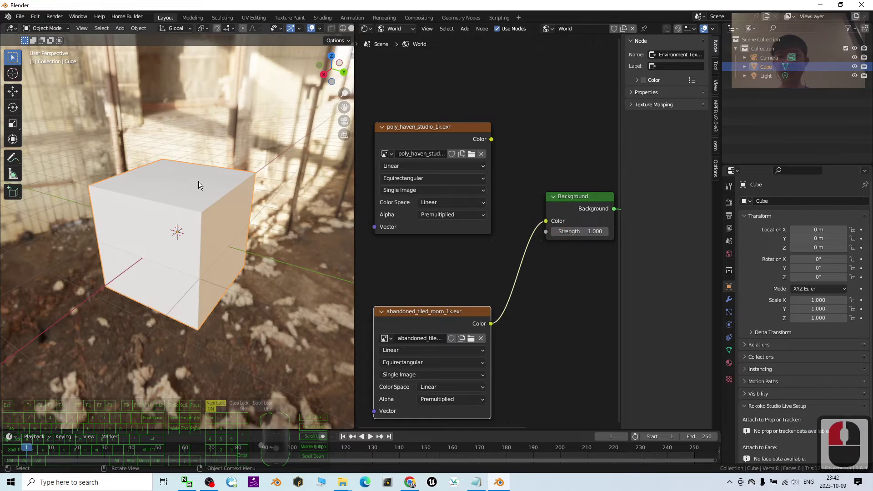
middle_click_drag(272, 261, 399, 219)
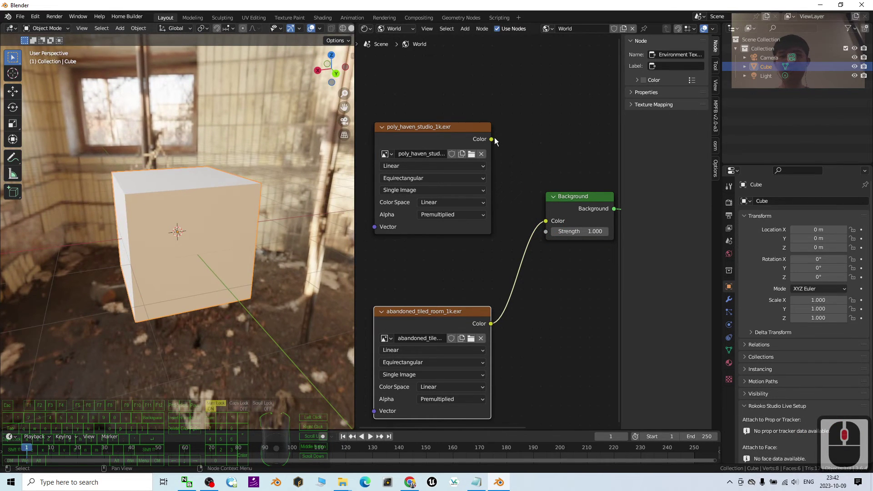
Step: Reconnect the studio HDRI to Background and orbit around the cube to compare
left_click_drag(491, 139, 545, 221)
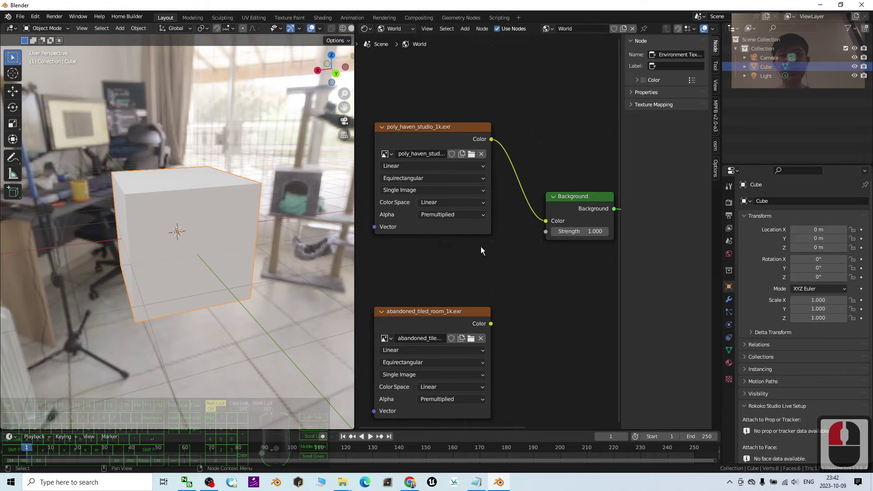
middle_click_drag(232, 196, 214, 191)
scroll(245, 247, "up", 4)
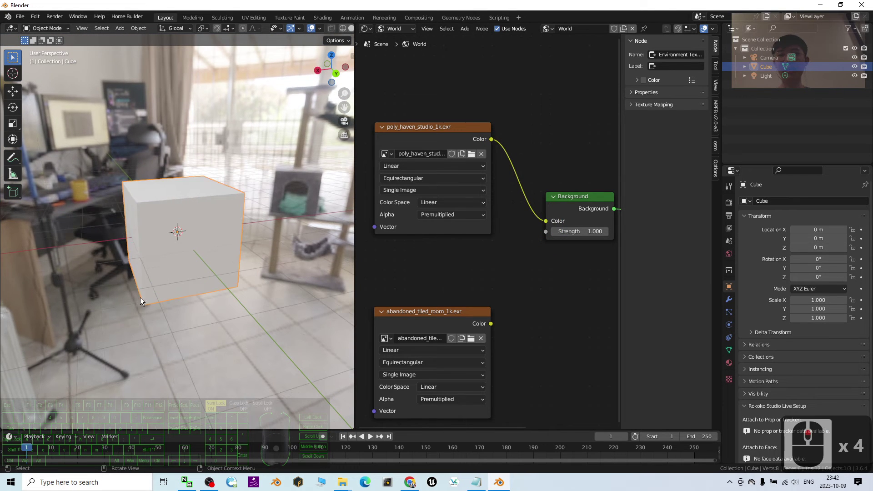
middle_click_drag(159, 298, 186, 312)
Step: Check the Poly Haven page in Chrome, then minimize it and orbit the studio-lit cube
left_click(411, 483)
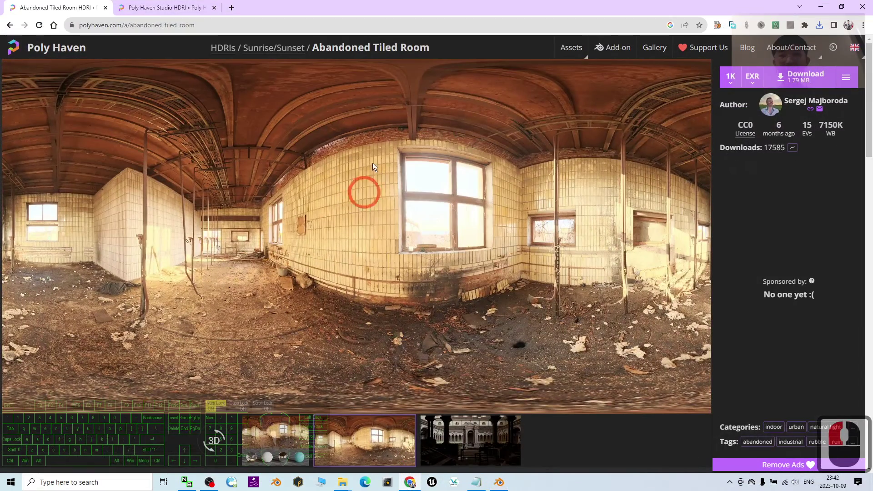
left_click(811, 6)
left_click(821, 6)
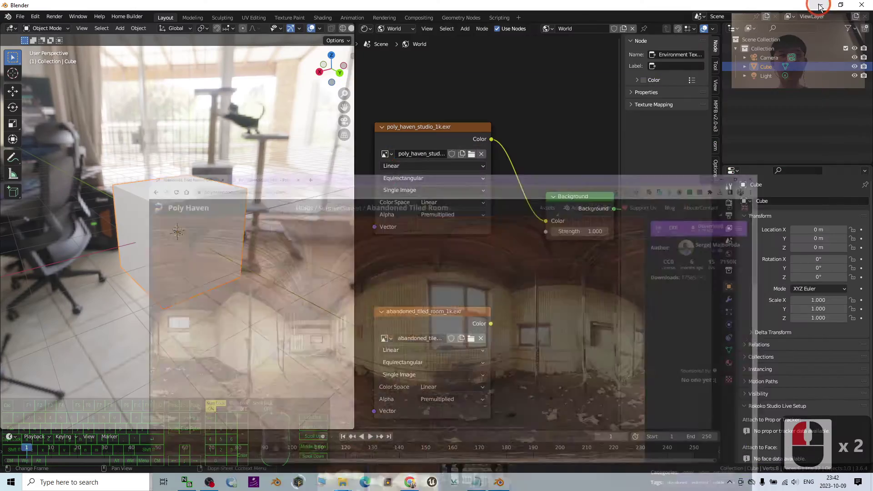
scroll(233, 237, "down", 6)
scroll(189, 222, "up", 7)
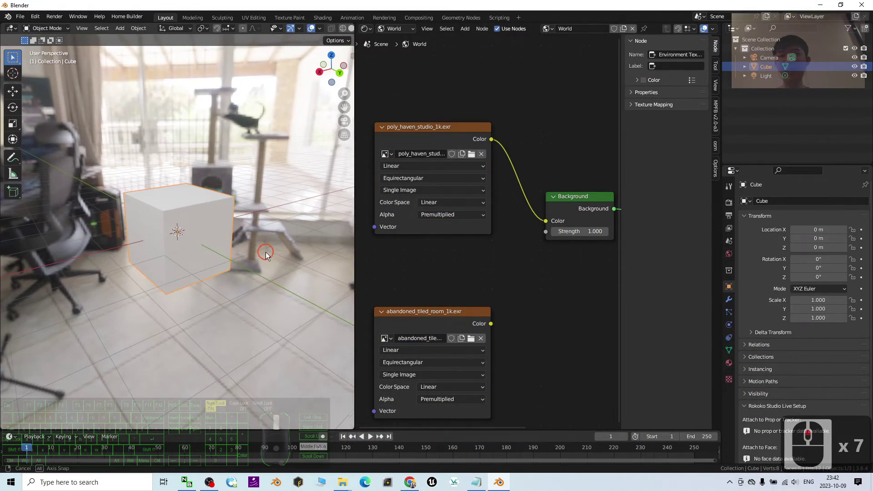
middle_click_drag(265, 251, 179, 219)
scroll(227, 192, "up", 4)
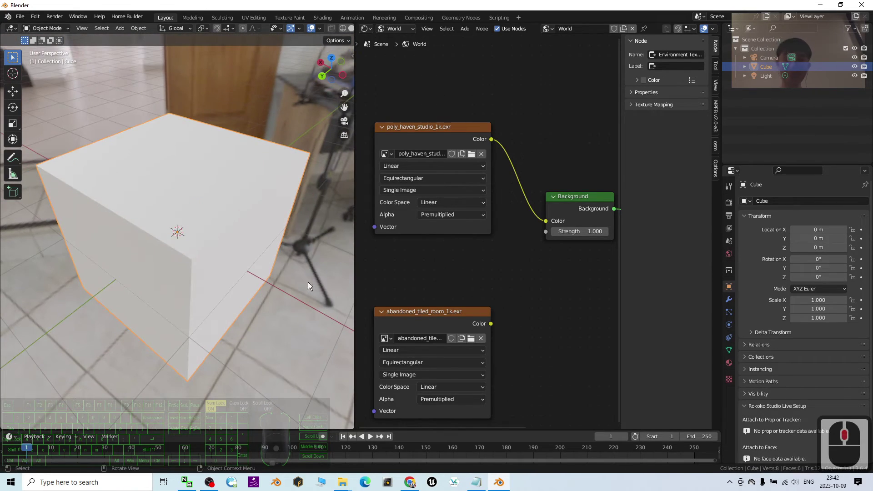
Step: Return to the Poly Haven Sunrise/sunset HDRI listing, scroll through it, then switch to Blender
left_click(410, 483)
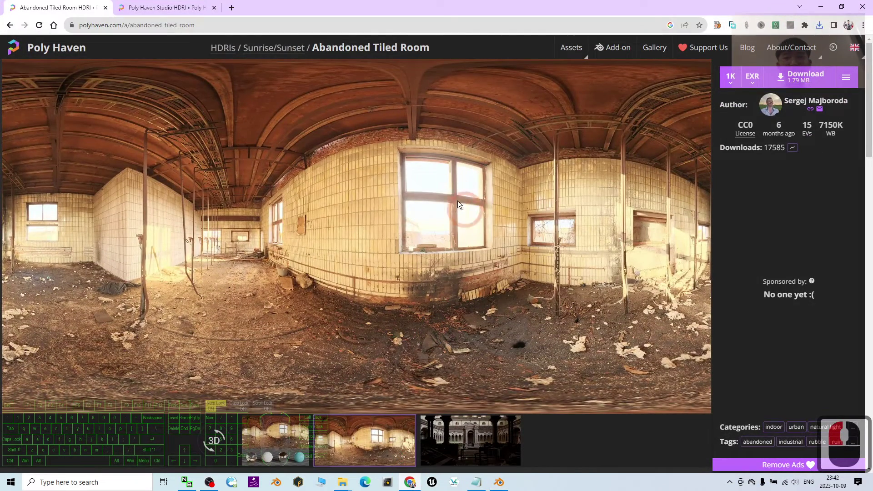
left_click(180, 8)
left_click(101, 8)
left_click(15, 27)
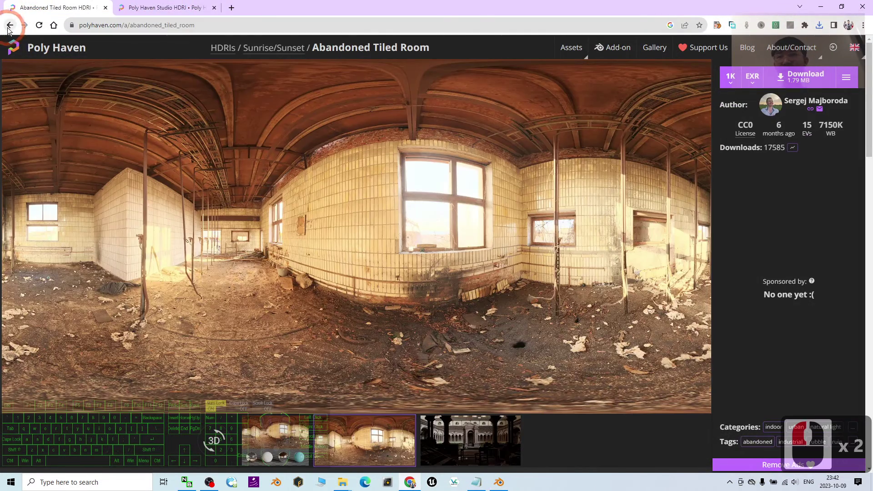
scroll(511, 327, "down", 5)
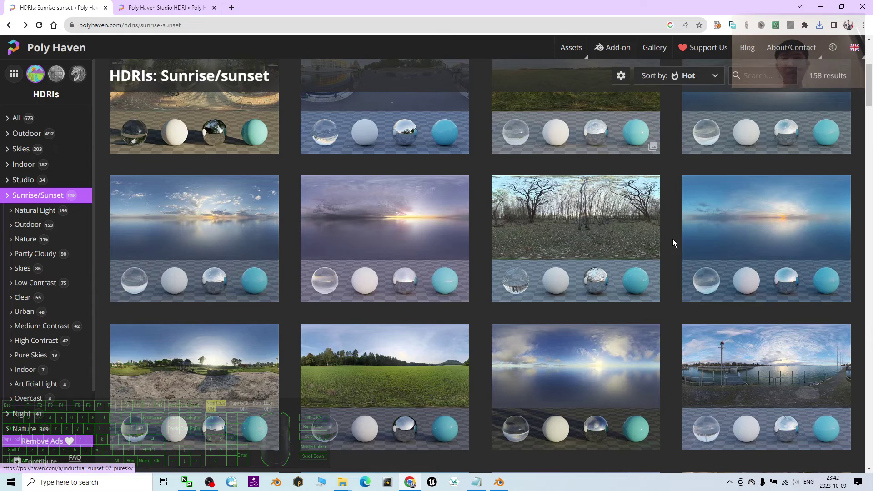
scroll(552, 282, "up", 7)
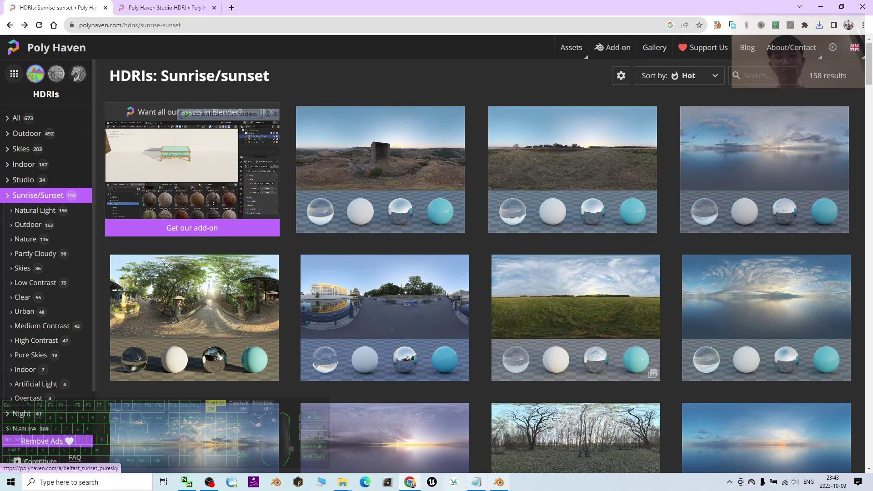
left_click(499, 481)
left_click(415, 241)
Step: Widen the 3D viewport over the node editor and zoom out to show the studio HDRI around the cube
middle_click_drag(227, 291, 291, 255)
left_click(401, 145)
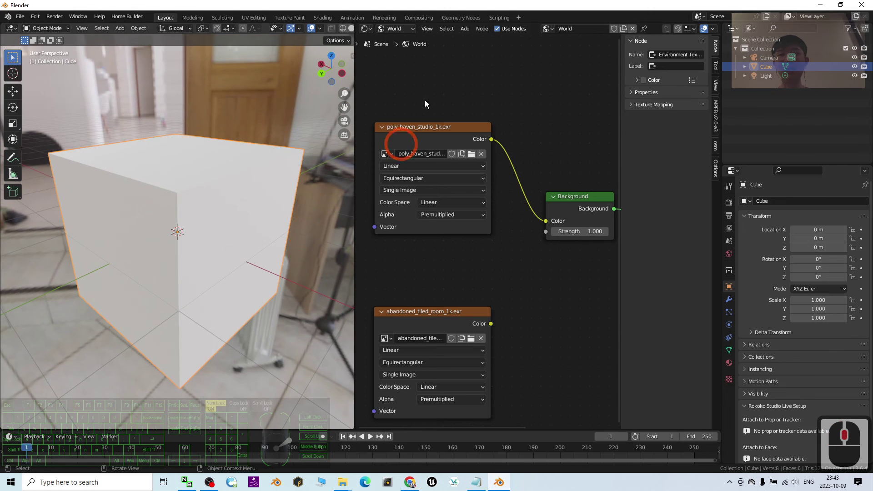
left_click_drag(355, 81, 518, 80)
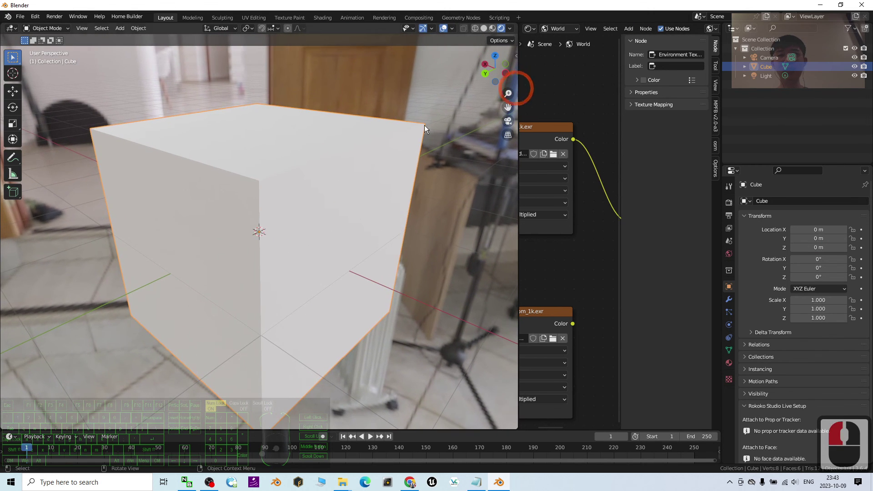
scroll(347, 187, "down", 9)
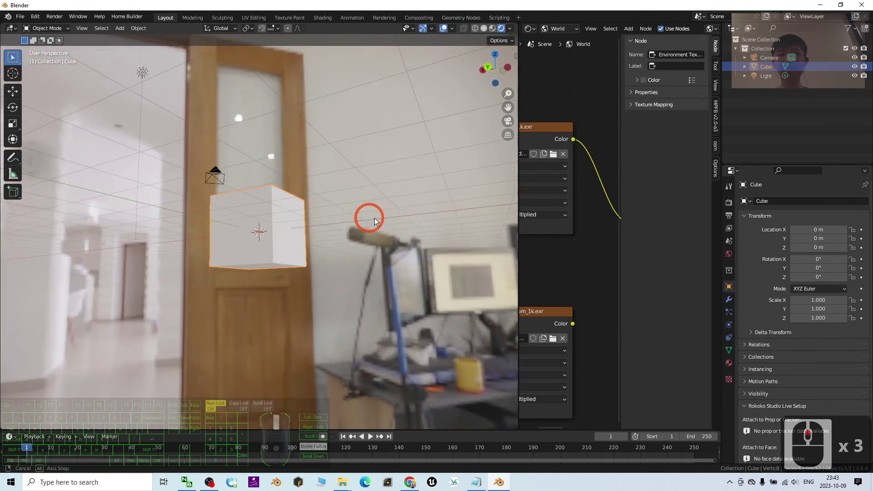